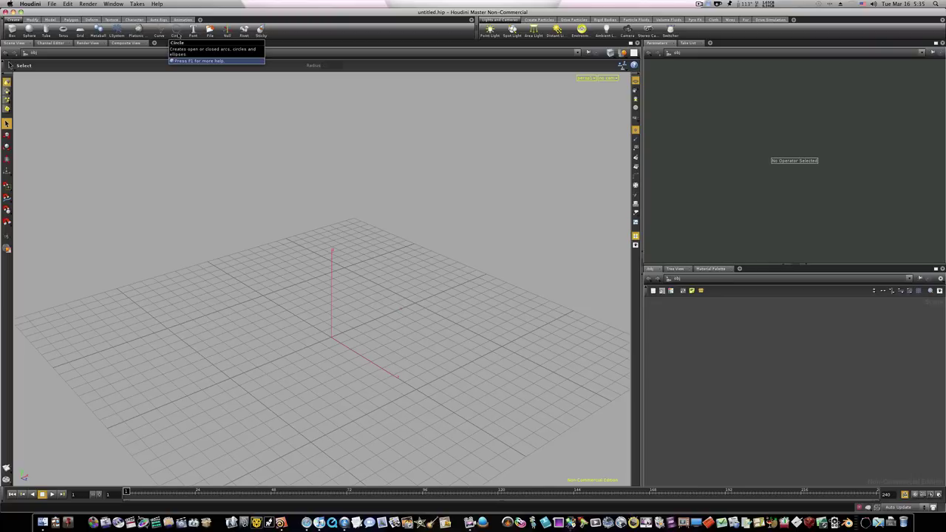
# Create a circle object at the origin and enter its geometry network, repositioning the circle node there.
pyautogui.click(178, 33)
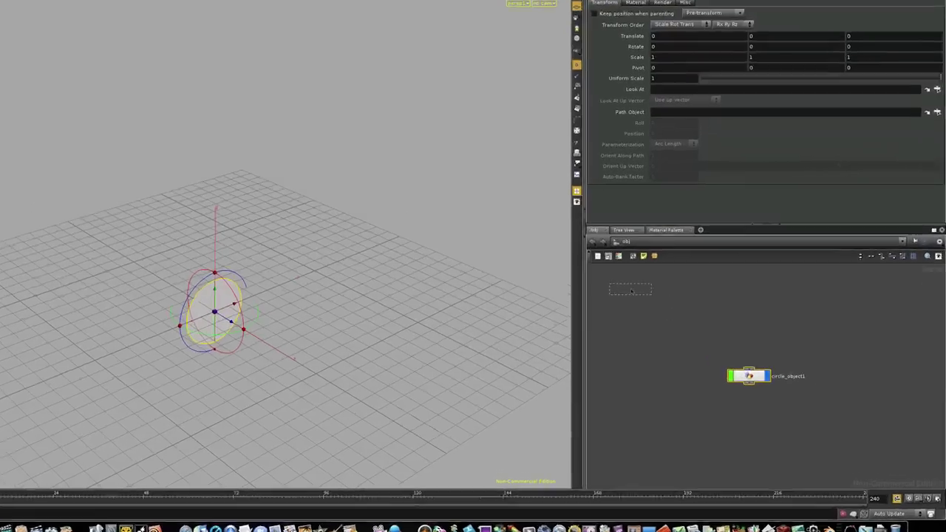
pyautogui.click(632, 290)
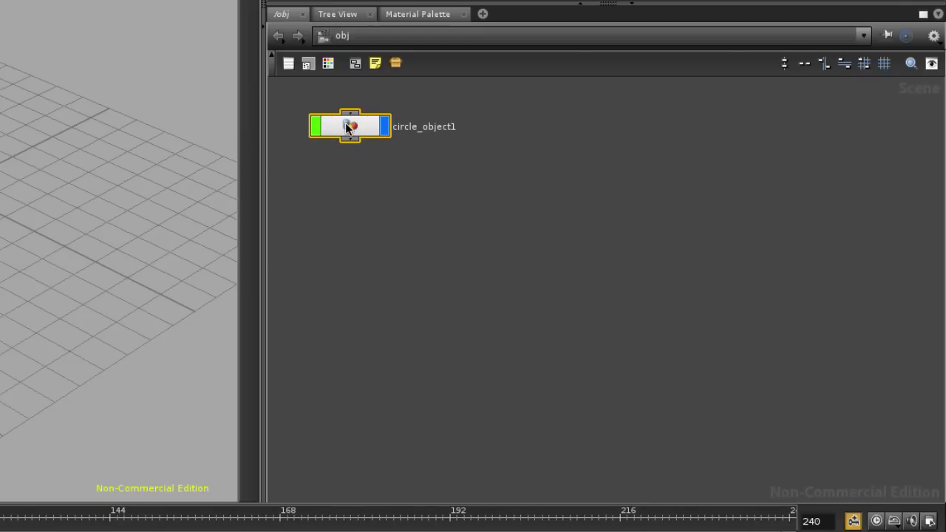
pyautogui.doubleClick(348, 127)
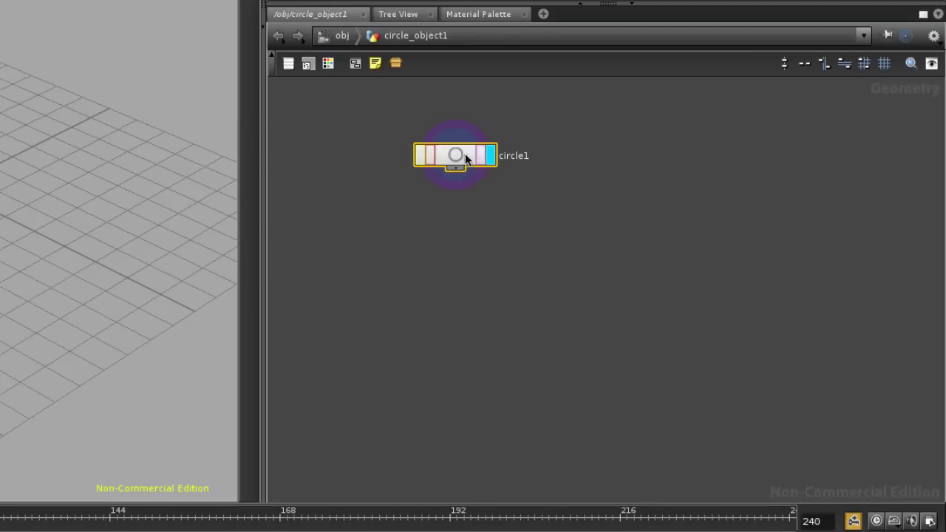
pyautogui.moveTo(459, 156); pyautogui.dragTo(505, 189)
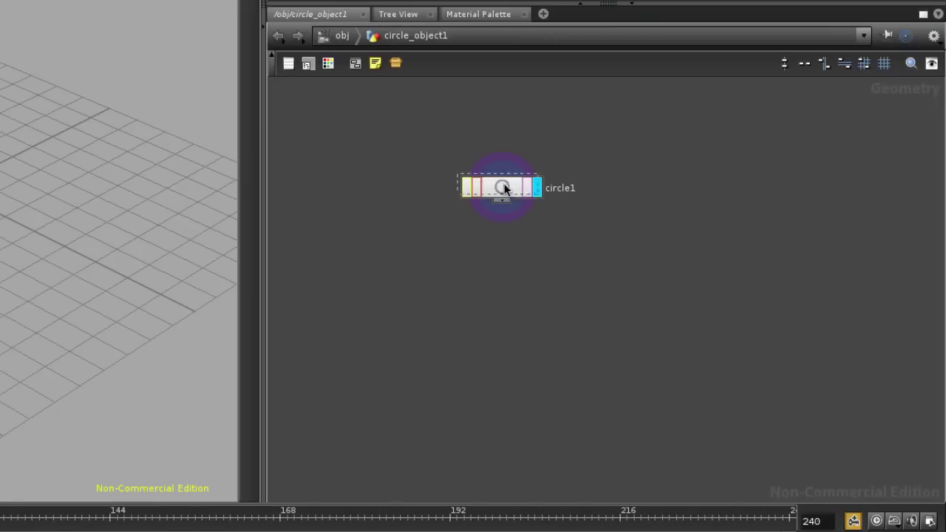
pyautogui.moveTo(503, 186); pyautogui.dragTo(419, 156)
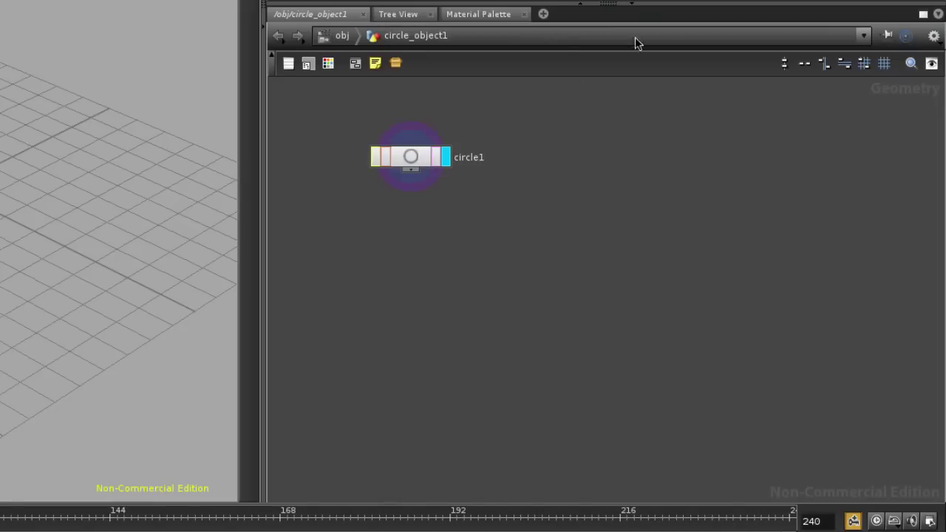
# Return to the object level and reposition the circle object's node in the network.
pyautogui.click(324, 36)
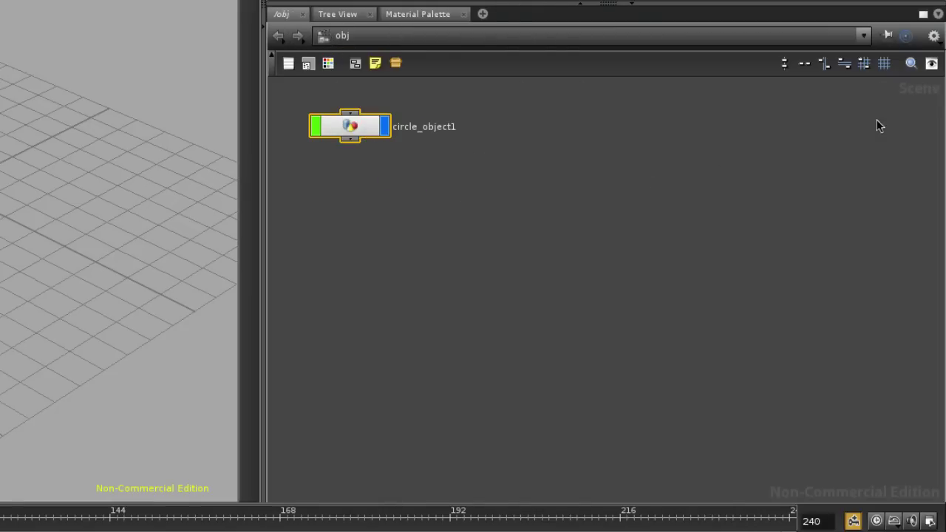
pyautogui.moveTo(355, 132); pyautogui.dragTo(414, 182)
pyautogui.doubleClick(418, 182)
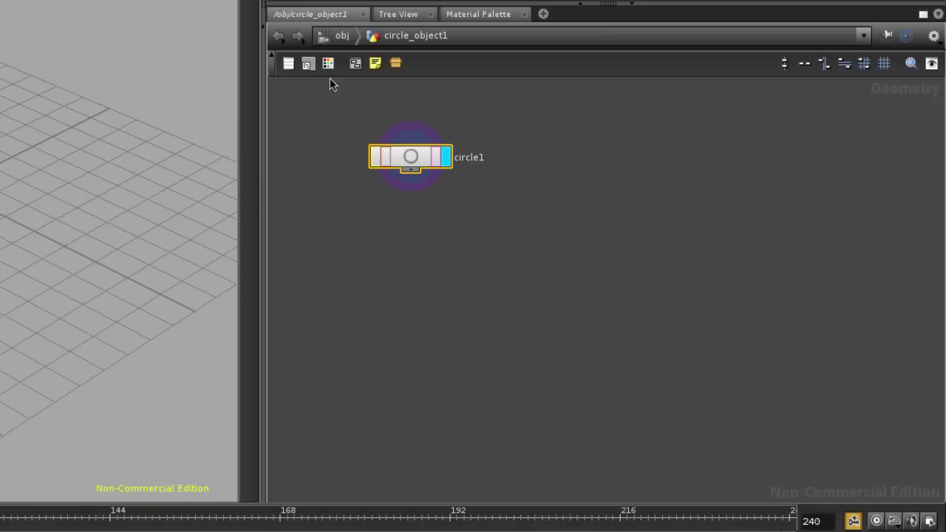
pyautogui.click(323, 39)
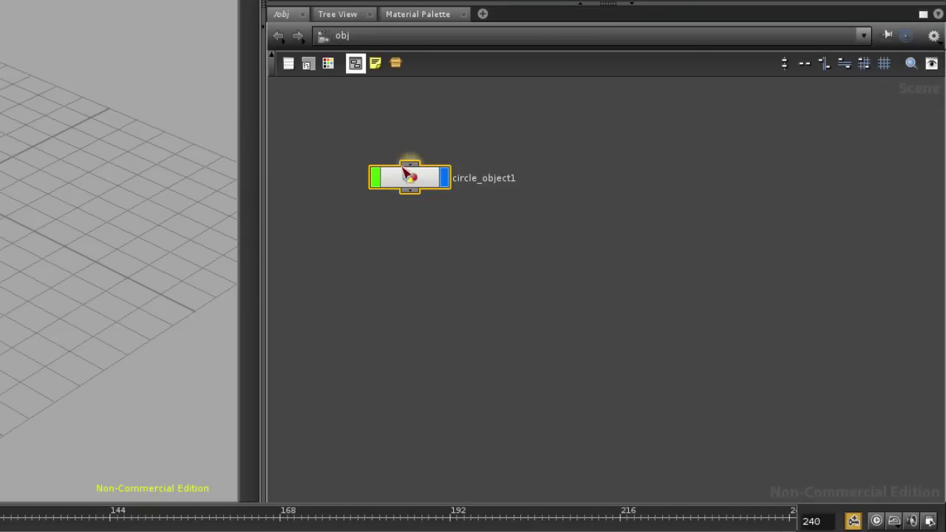
pyautogui.moveTo(409, 182); pyautogui.dragTo(361, 137)
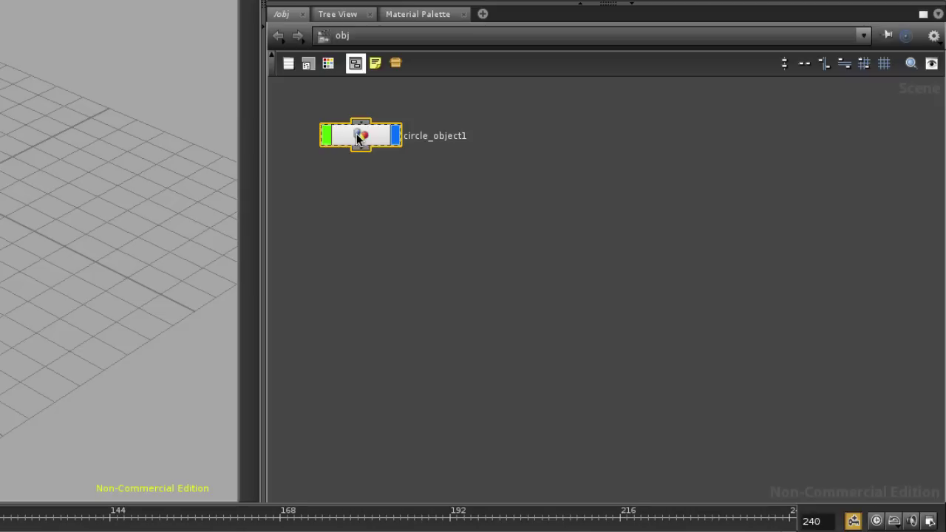
# Inside the circle object, orient the circle to the ZX plane and change its primitive type to NURBS Curve.
pyautogui.doubleClick(359, 136)
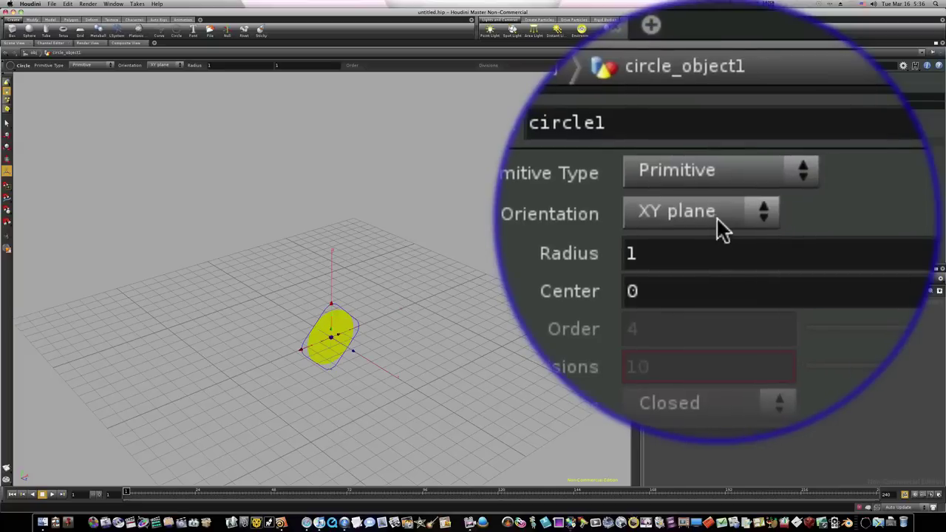
pyautogui.click(714, 87)
pyautogui.click(713, 272)
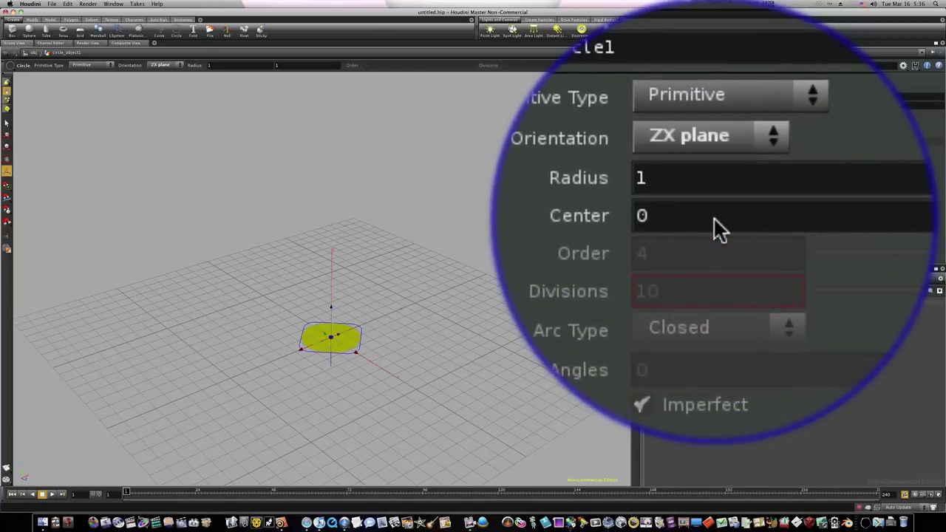
pyautogui.click(710, 216)
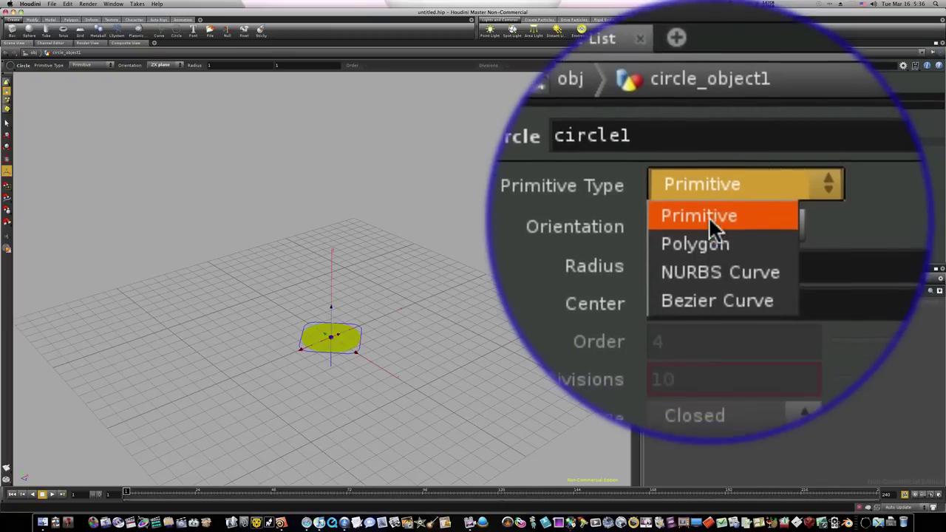
pyautogui.click(710, 228)
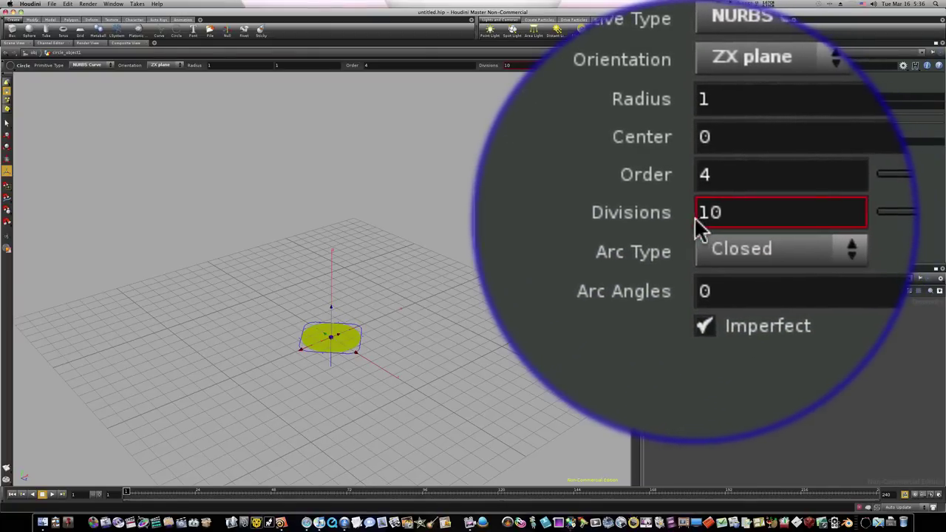
# Set the circle's divisions to 50 and its arc type to Open Arc.
pyautogui.moveTo(776, 123); pyautogui.dragTo(880, 123)
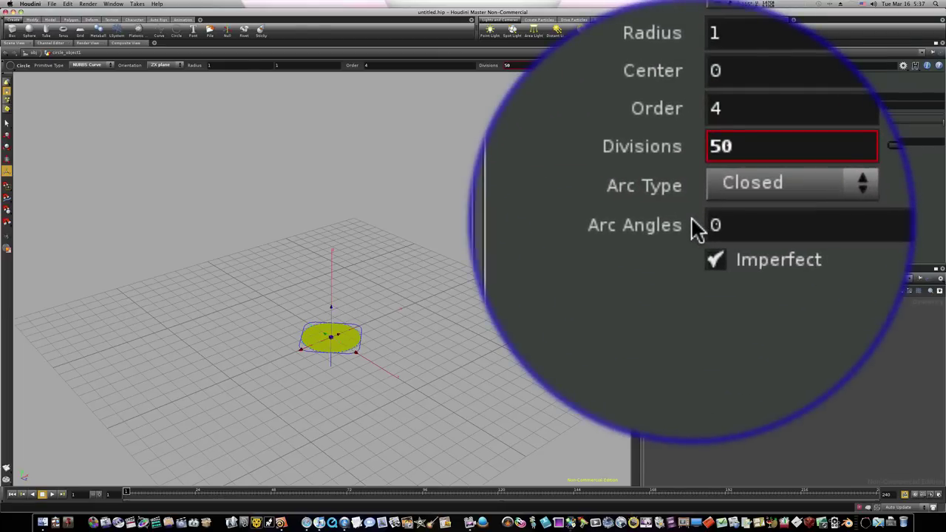
pyautogui.click(710, 214)
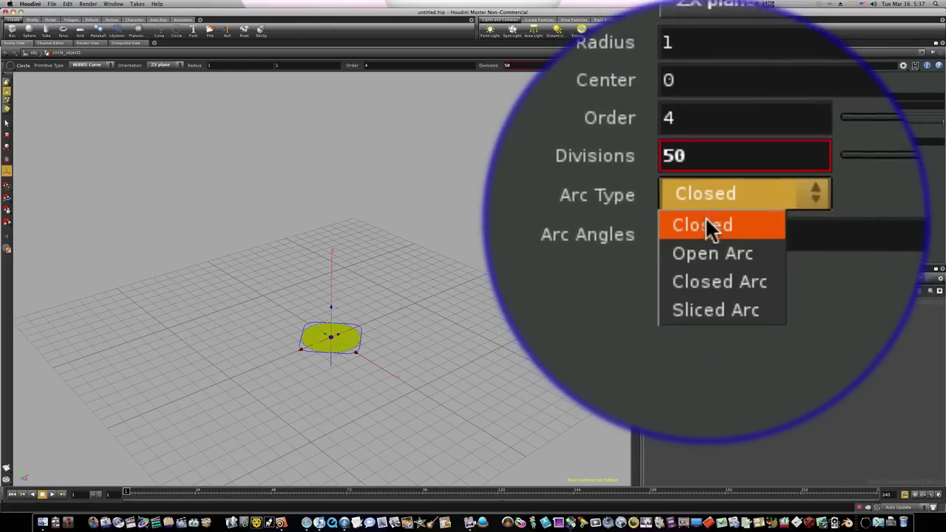
pyautogui.click(705, 216)
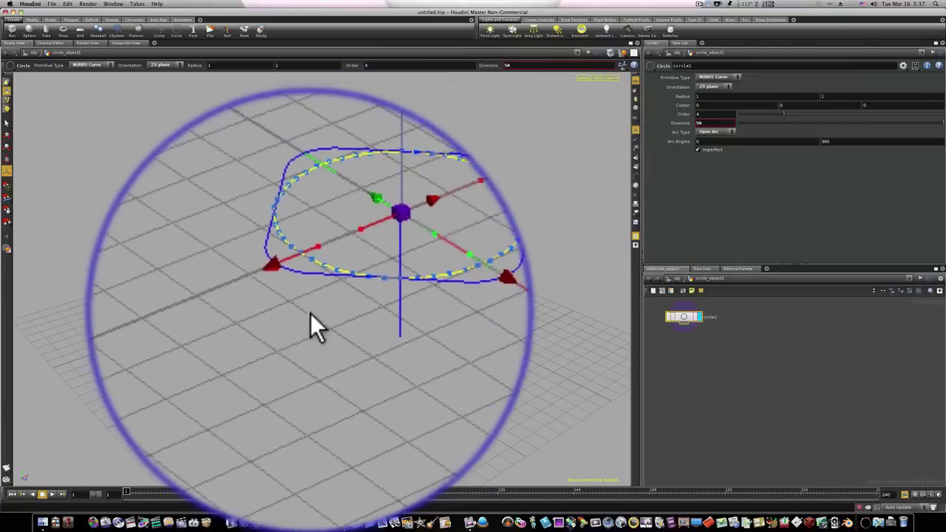
pyautogui.moveTo(317, 314)
pyautogui.mouseDown()
pyautogui.moveTo(305, 313)
pyautogui.moveTo(315, 310)
pyautogui.mouseUp()
pyautogui.moveTo(315, 311); pyautogui.dragTo(408, 338, button='right')
pyautogui.moveTo(408, 338); pyautogui.dragTo(449, 197)
pyautogui.press('Return')
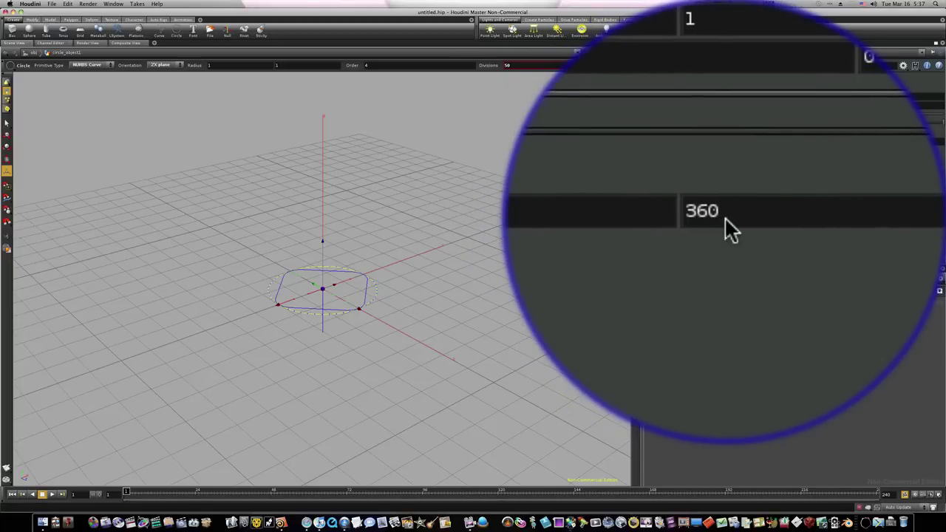
# Set the circle's end arc angle to 3600.
pyautogui.click(725, 217)
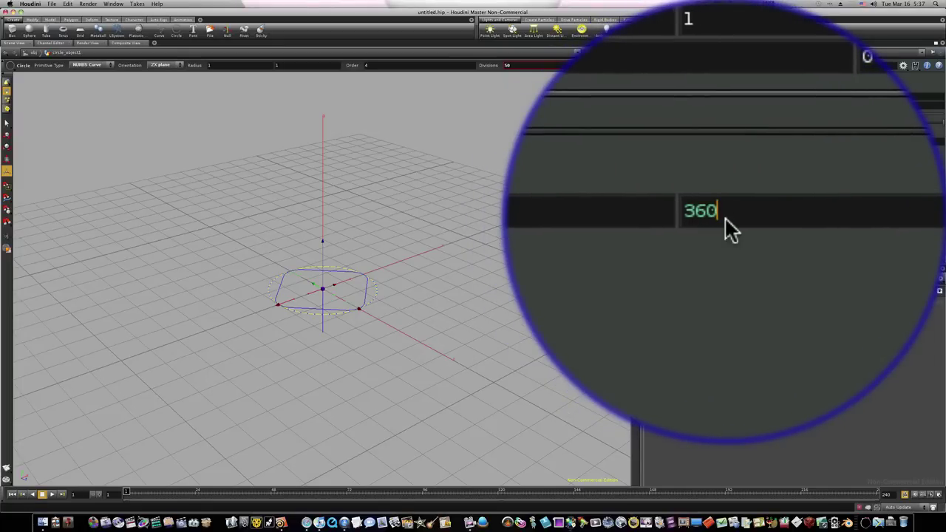
pyautogui.press('Return')
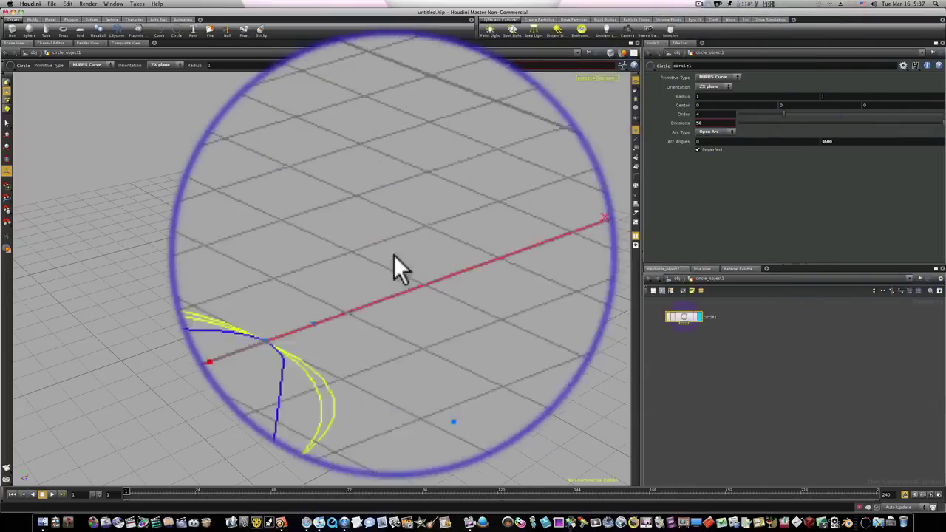
pyautogui.press('space')
pyautogui.moveTo(317, 279); pyautogui.dragTo(329, 239)
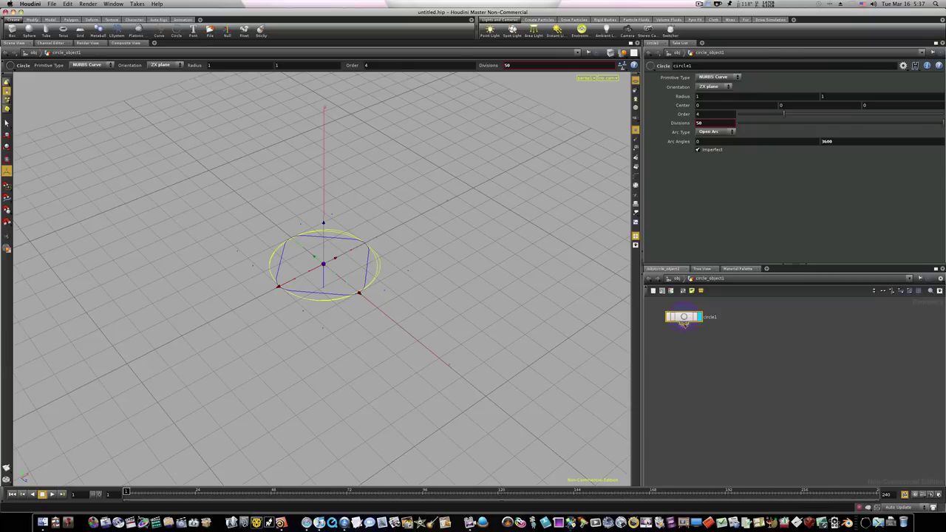
# Append a Point node below the circle node and make it the displayed node.
pyautogui.press('Tab')
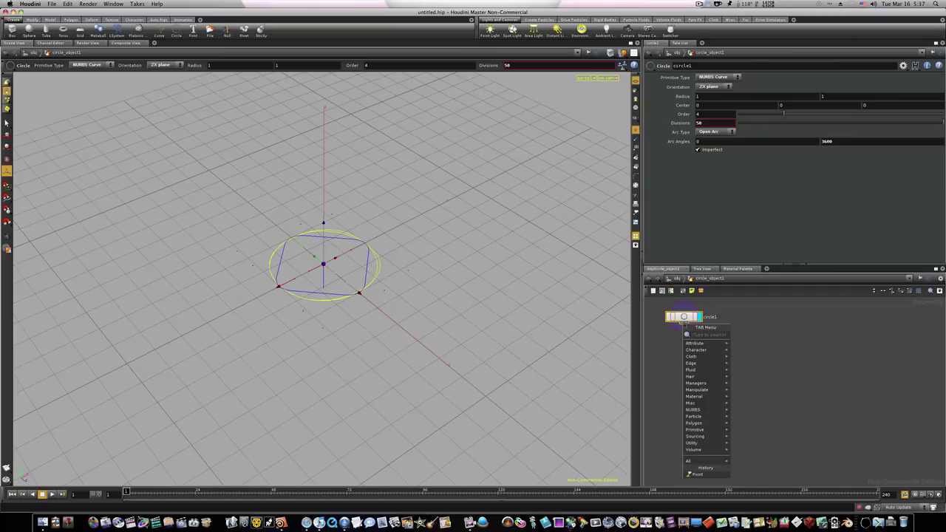
pyautogui.write('Point')
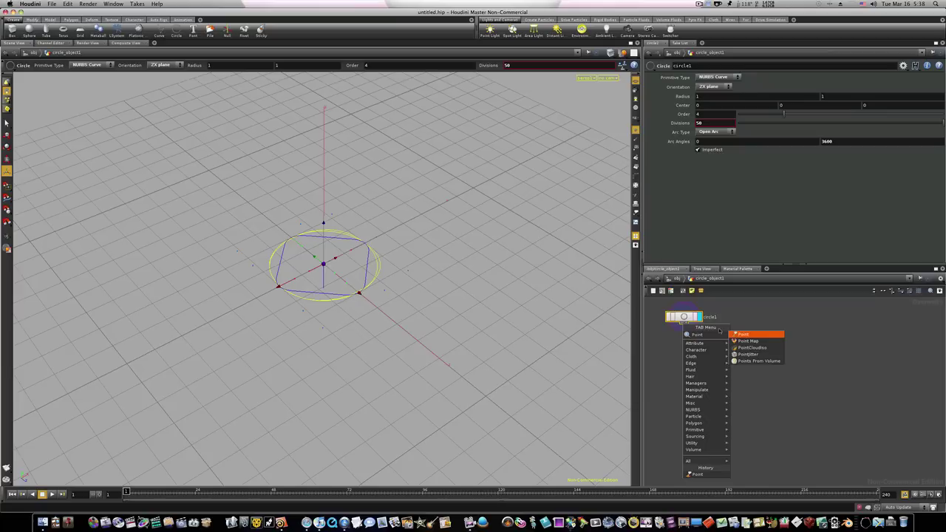
pyautogui.click(741, 334)
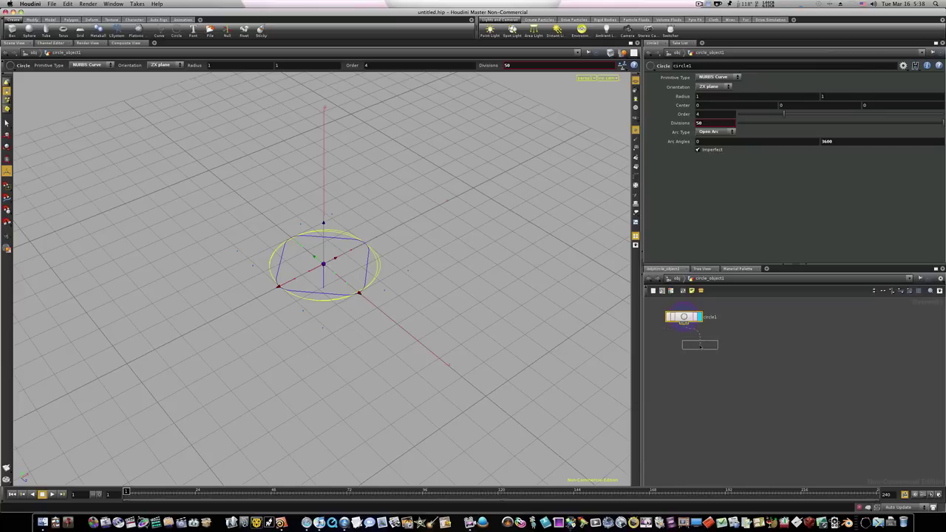
pyautogui.click(688, 346)
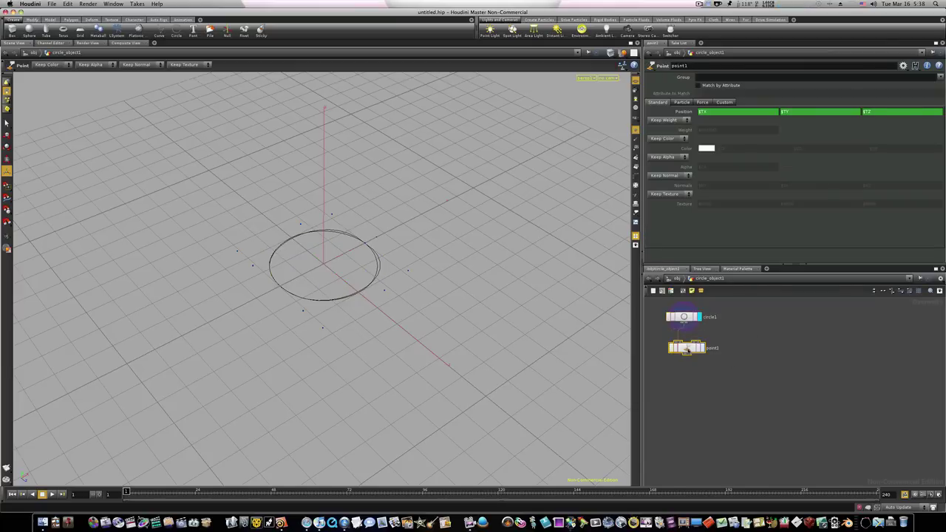
pyautogui.click(703, 347)
# Set the Point node's Y position to $PT so the circle's points rise by their point number.
pyautogui.click(793, 113)
pyautogui.write('@P')
pyautogui.press('Return')
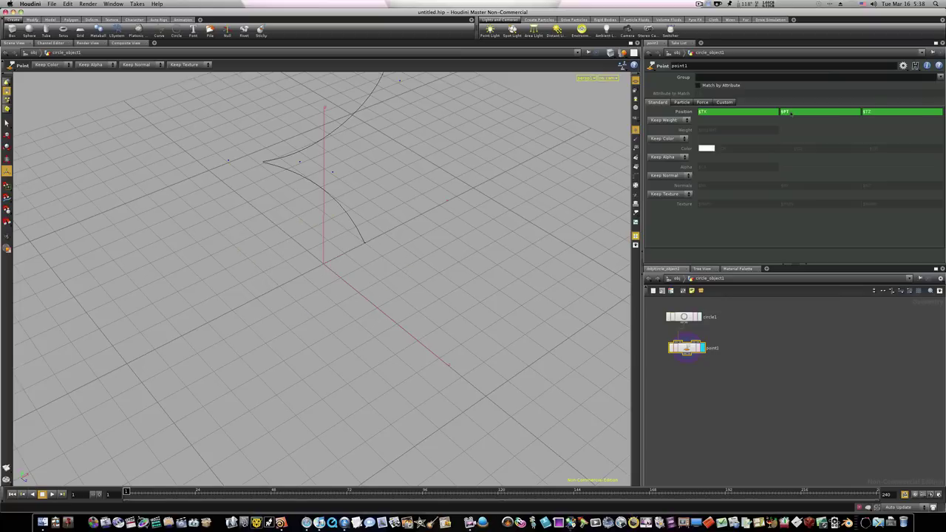
pyautogui.press('Escape')
pyautogui.moveTo(363, 214); pyautogui.dragTo(429, 210)
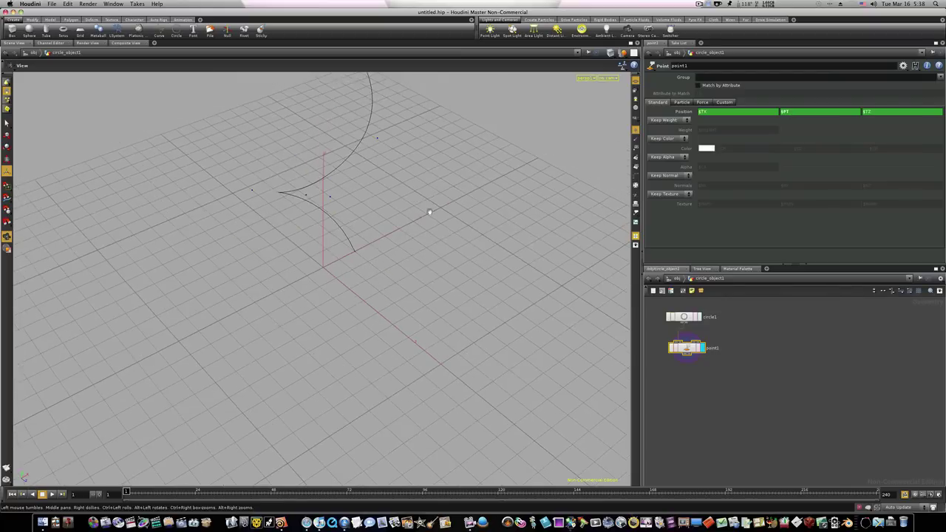
pyautogui.moveTo(429, 209); pyautogui.dragTo(226, 205, button='right')
pyautogui.moveTo(226, 205); pyautogui.dragTo(296, 313)
pyautogui.moveTo(296, 313); pyautogui.dragTo(317, 277, button='right')
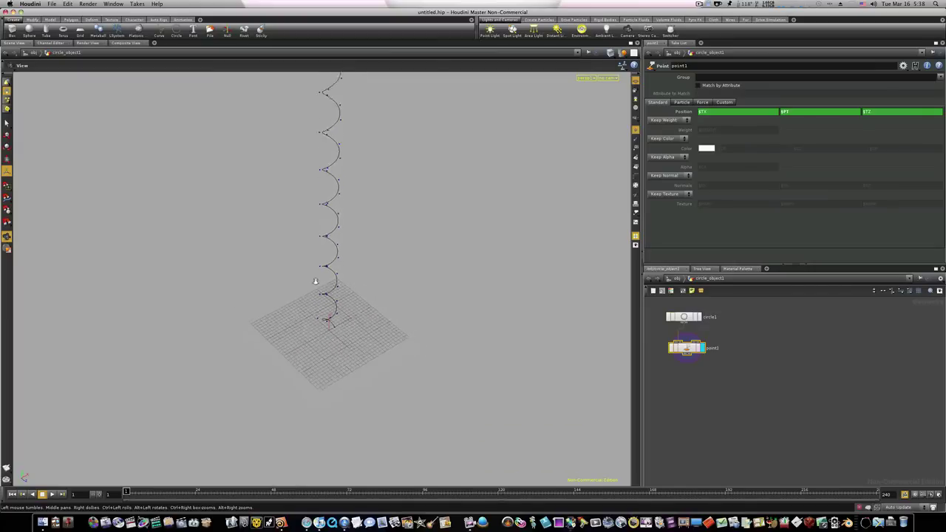
pyautogui.moveTo(317, 277)
pyautogui.mouseDown()
pyautogui.moveTo(203, 286)
pyautogui.moveTo(310, 289)
pyautogui.mouseUp()
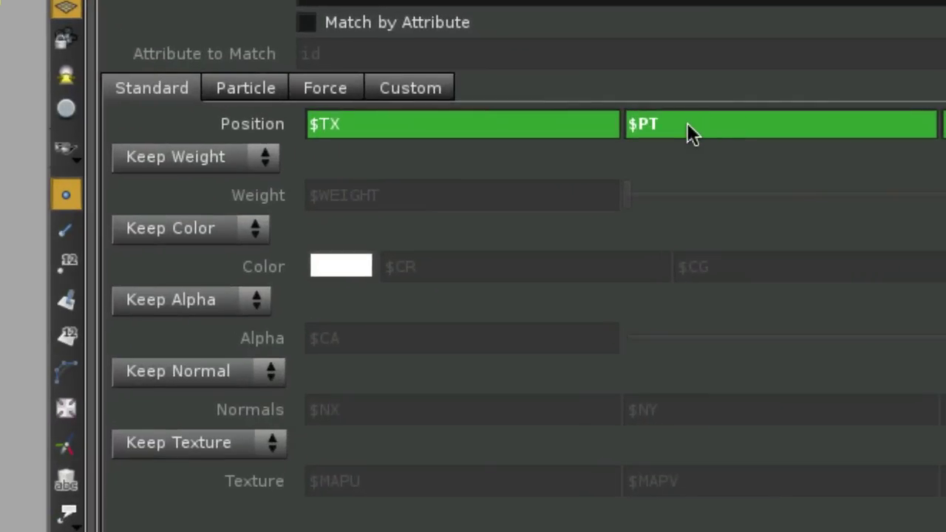
# Compress the helix vertically by setting the Point node's Y position to $PT/10.
pyautogui.click(797, 112)
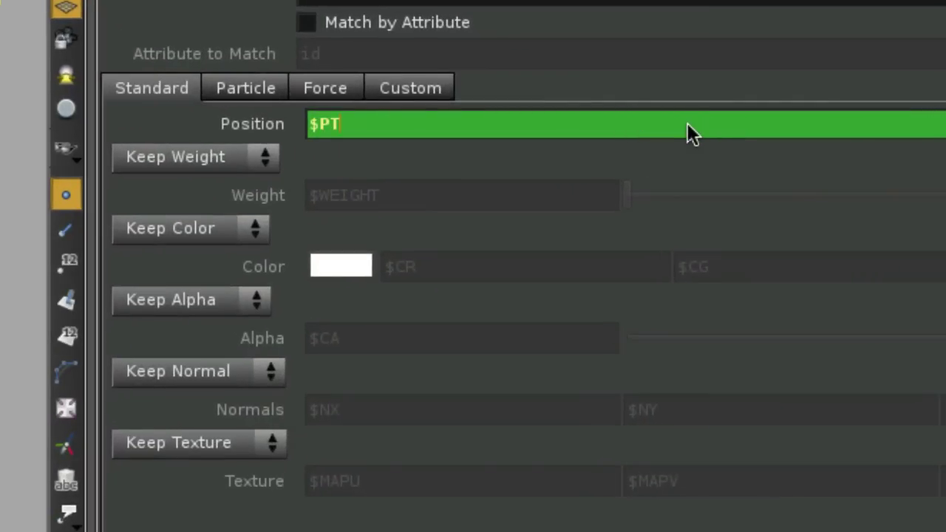
pyautogui.write('/10')
pyautogui.press('Return')
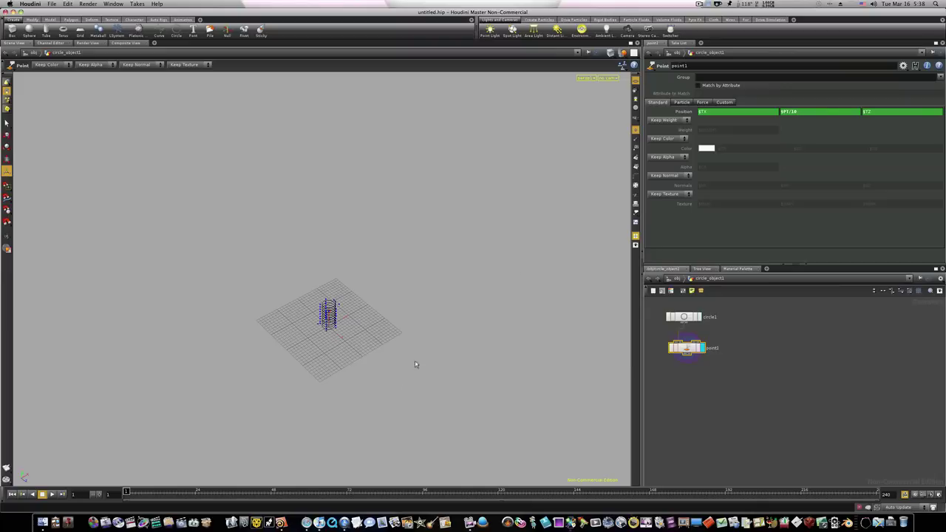
pyautogui.press('Escape')
pyautogui.moveTo(334, 318); pyautogui.dragTo(416, 319)
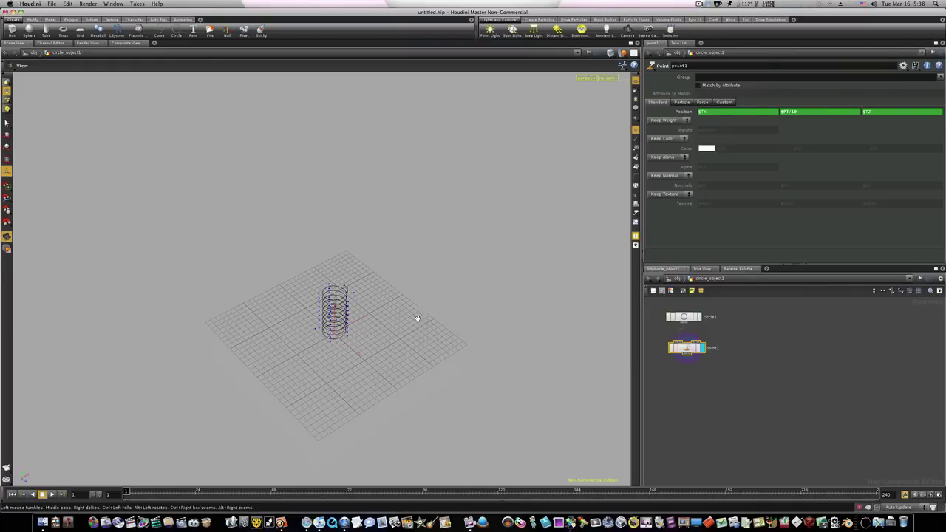
pyautogui.moveTo(331, 324); pyautogui.dragTo(574, 328, button='right')
pyautogui.moveTo(575, 328); pyautogui.dragTo(386, 325)
pyautogui.press('Return')
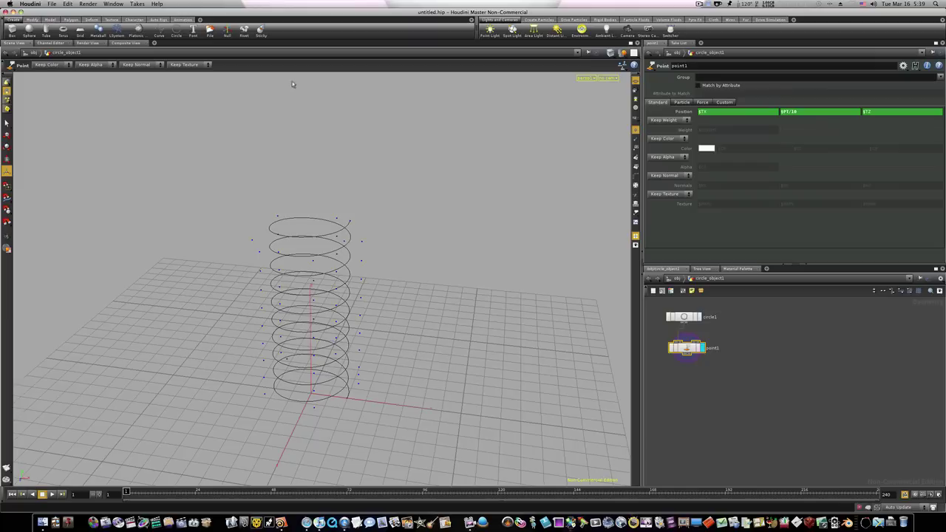
# Create a second circle object at the origin and frame both circle objects in the object network.
pyautogui.click(177, 31)
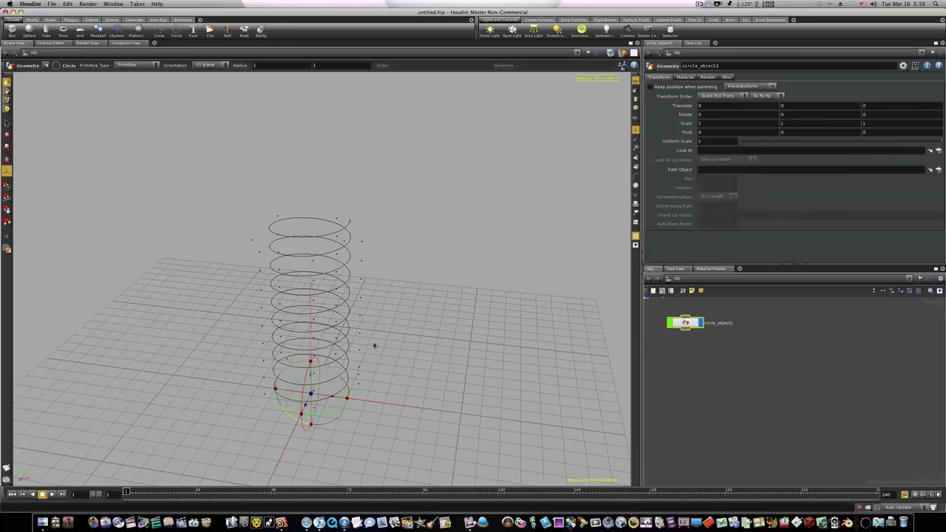
pyautogui.press('Escape')
pyautogui.moveTo(375, 346); pyautogui.dragTo(442, 363)
pyautogui.press('Return')
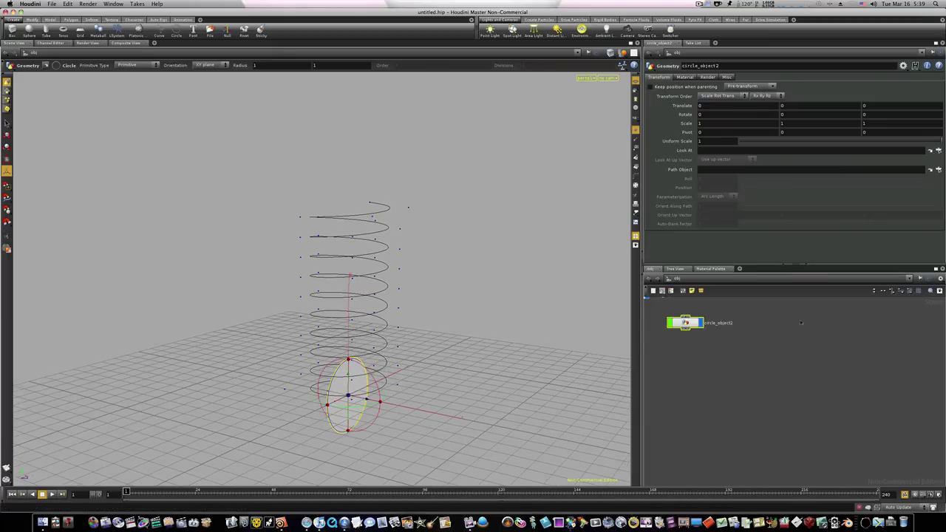
pyautogui.press('h')
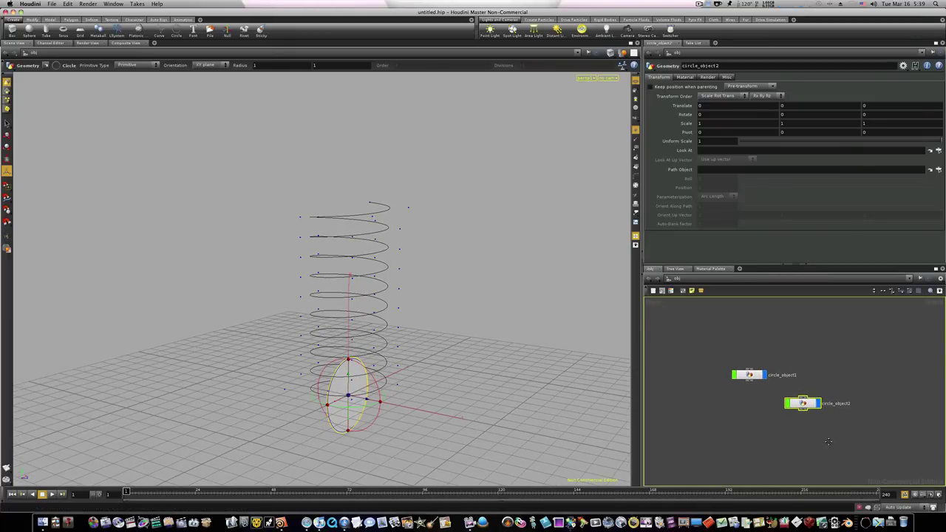
# Sweep the second circle as the cross-section along the helix curve as the backbone.
pyautogui.click(758, 422)
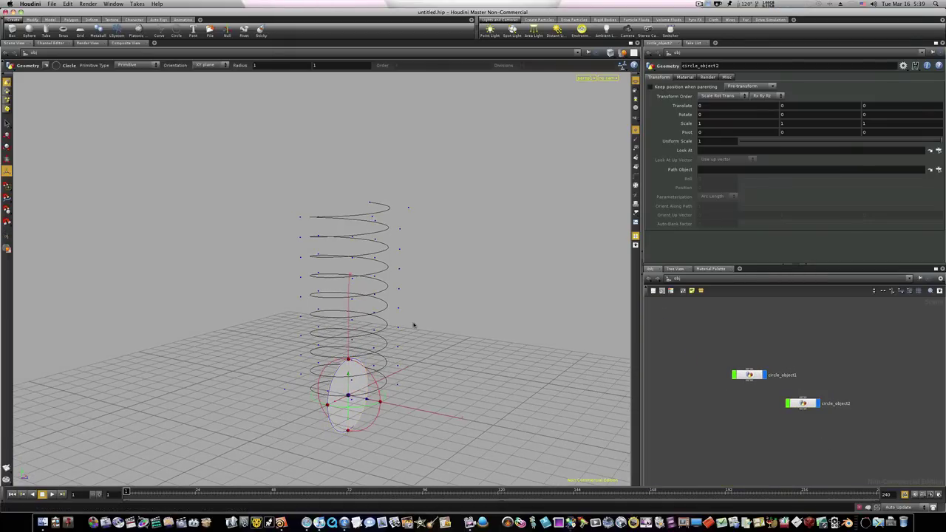
pyautogui.press('Escape')
pyautogui.moveTo(414, 325)
pyautogui.mouseDown()
pyautogui.moveTo(445, 330)
pyautogui.moveTo(431, 327)
pyautogui.mouseUp()
pyautogui.press('Return')
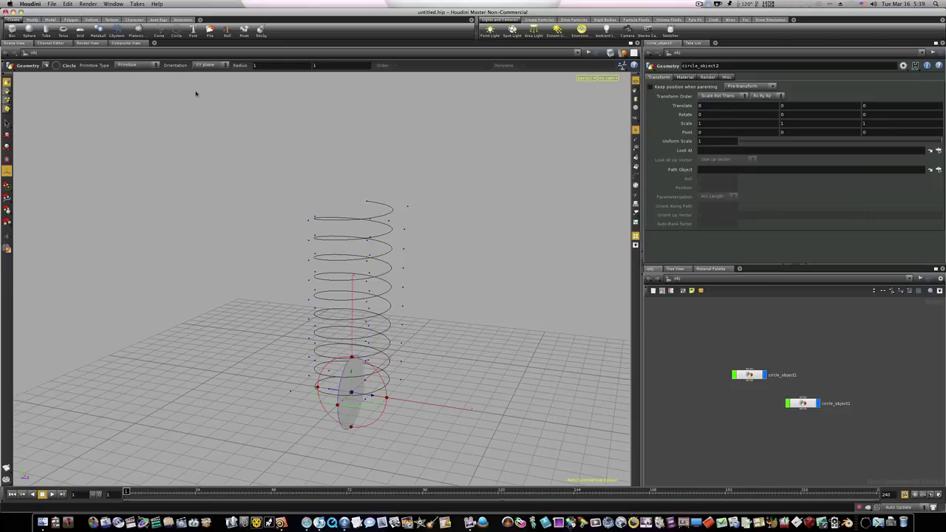
pyautogui.click(50, 20)
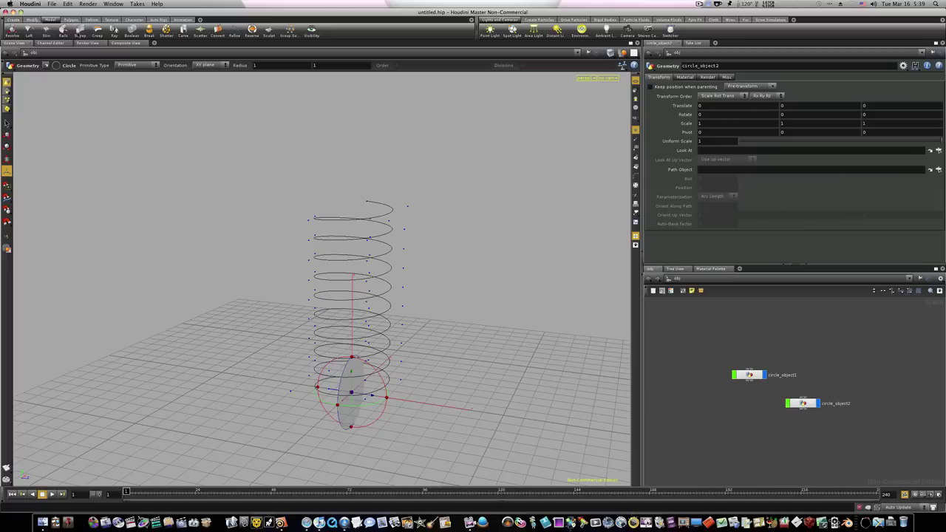
pyautogui.click(80, 31)
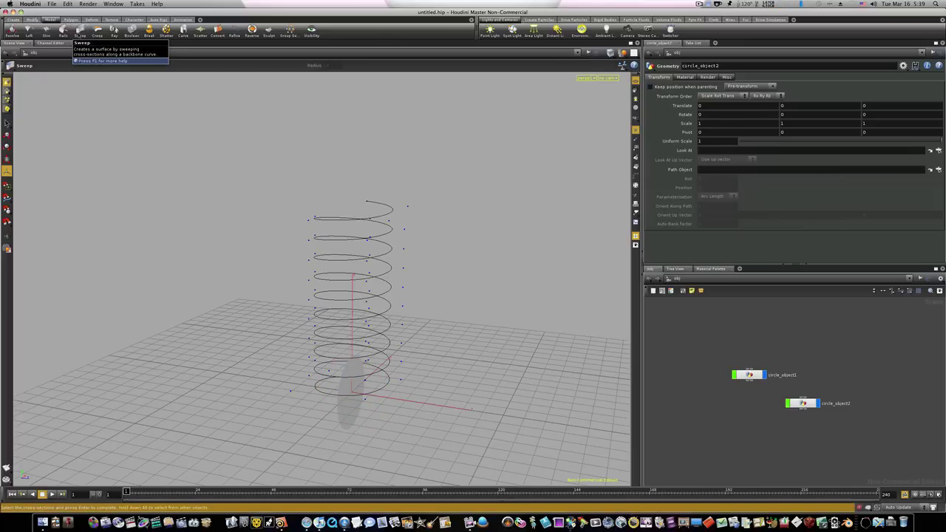
pyautogui.click(347, 394)
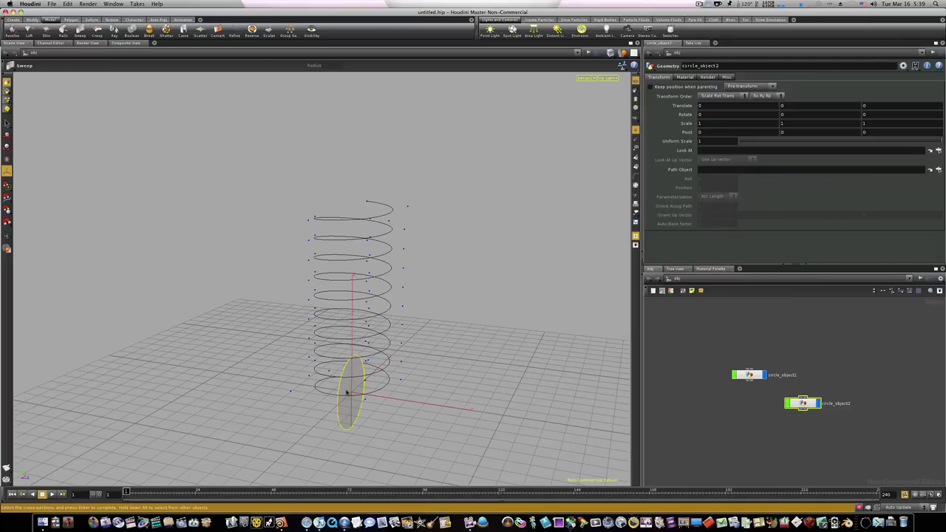
pyautogui.press('Return')
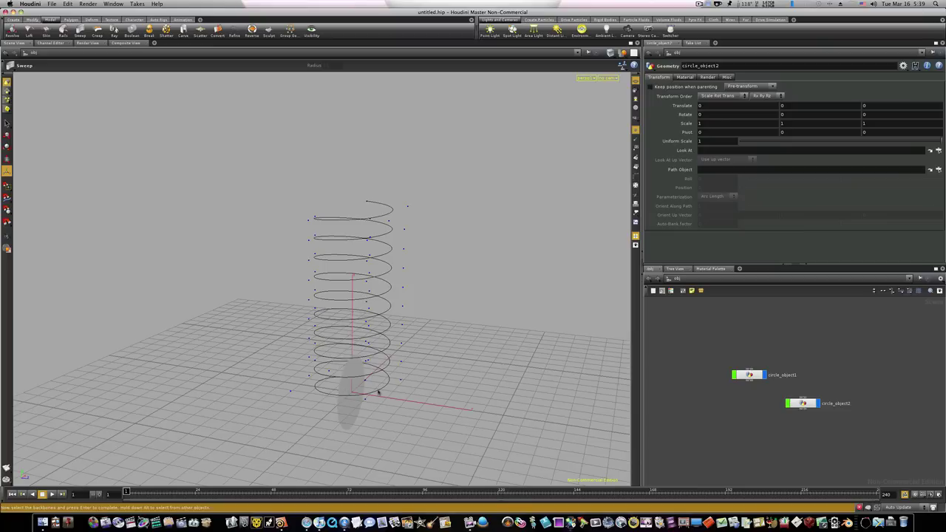
pyautogui.click(379, 391)
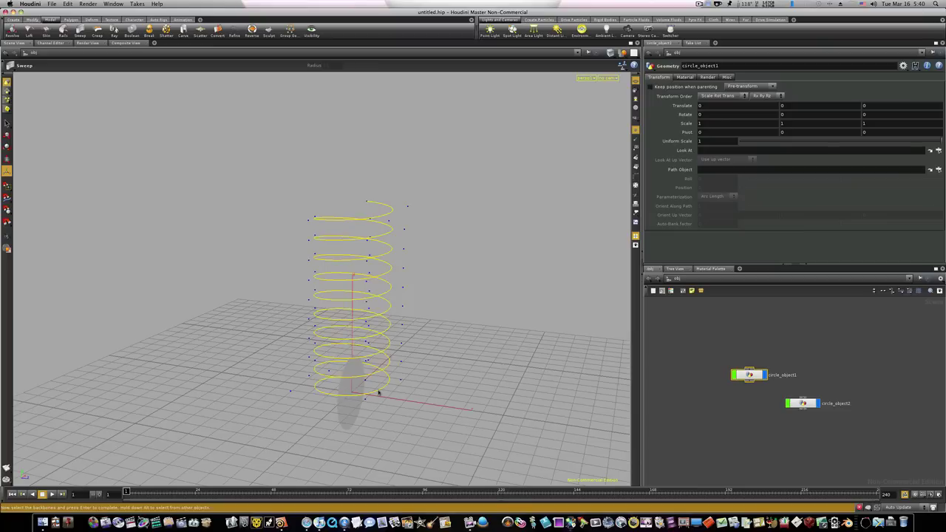
pyautogui.press('Return')
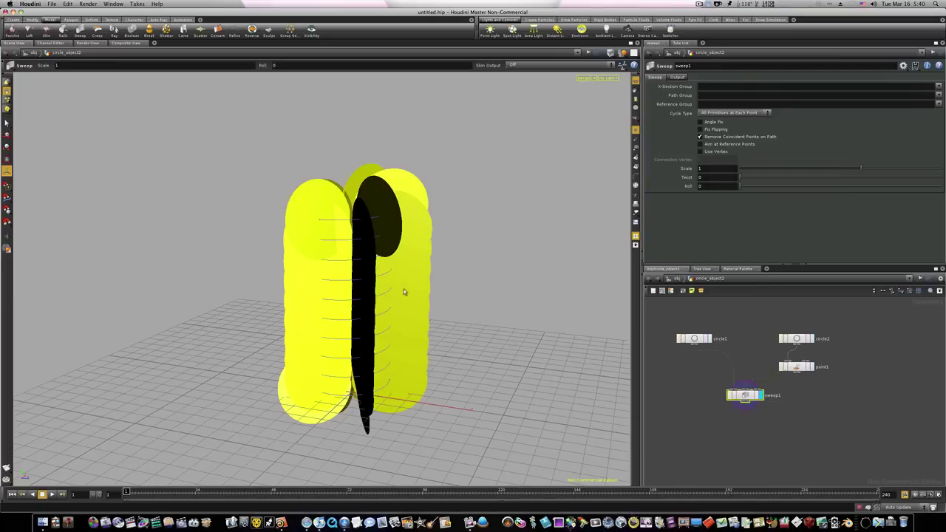
# Reduce both radii of the cross-section circle node, circle1, to 0.2.
pyautogui.press('Escape')
pyautogui.moveTo(450, 276); pyautogui.dragTo(429, 302)
pyautogui.press('Return')
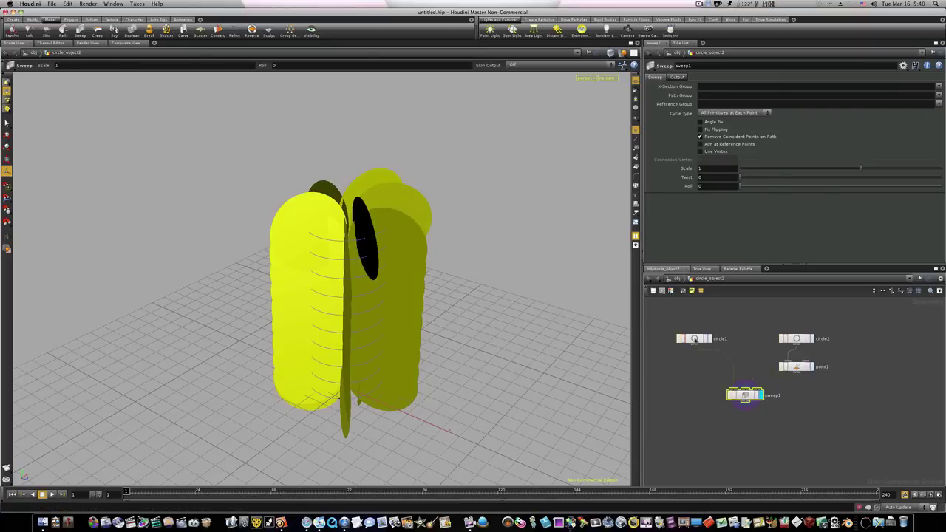
pyautogui.click(695, 340)
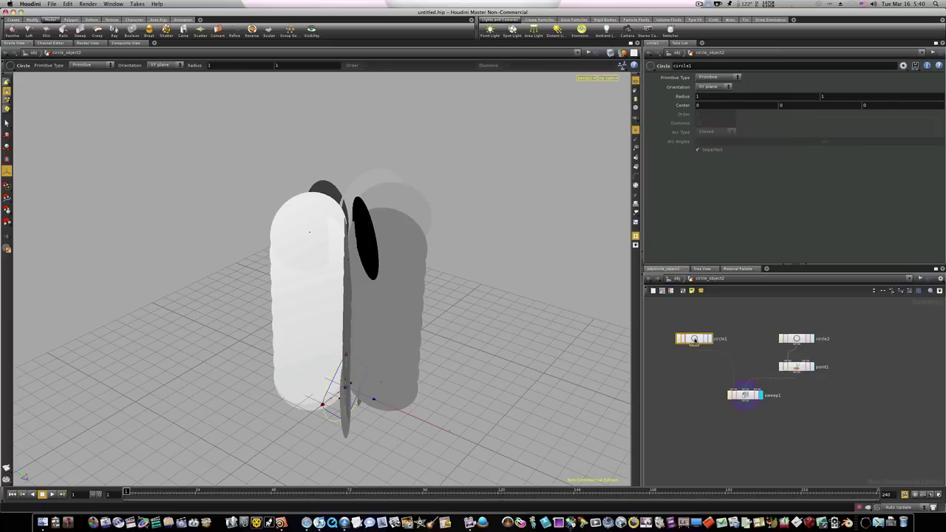
pyautogui.middleClick(681, 97)
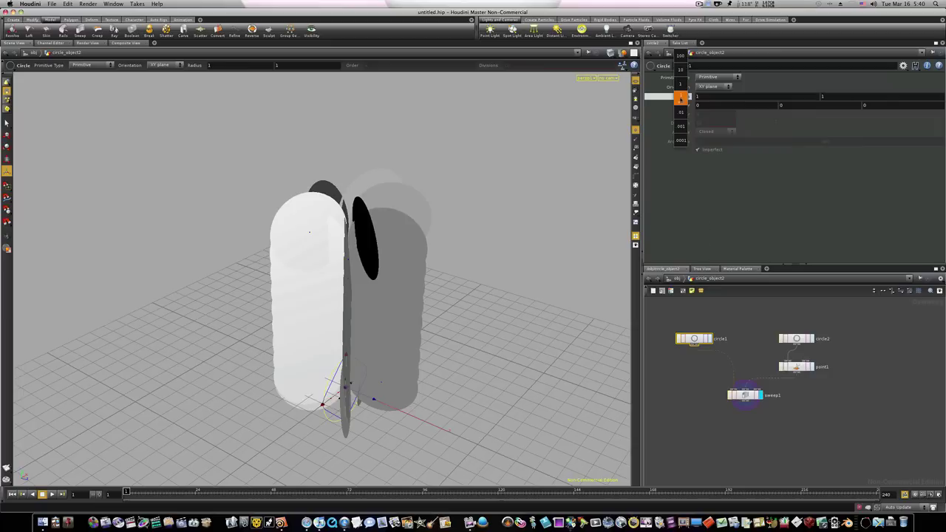
pyautogui.moveTo(681, 97); pyautogui.dragTo(650, 100, button='middle')
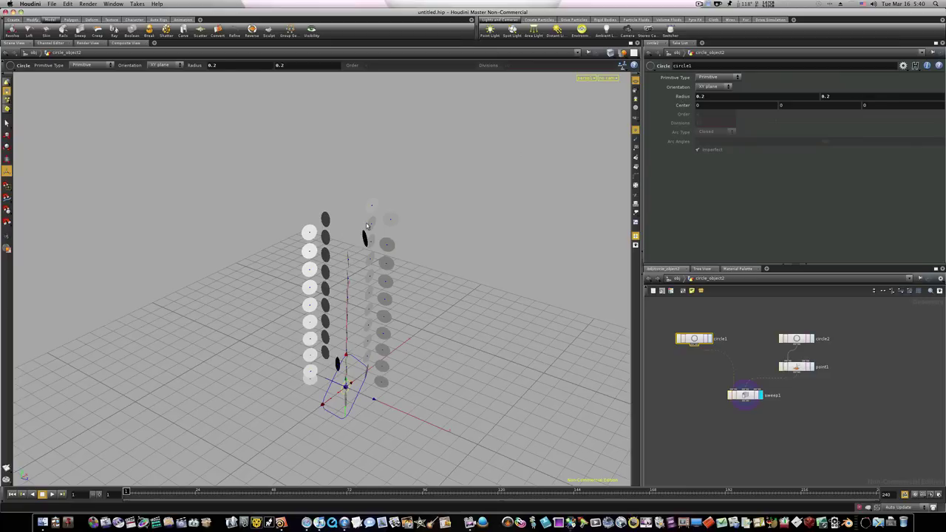
# Change the cross-section circle1's primitive type to NURBS Curve, matching the helix's circle node.
pyautogui.press('Escape')
pyautogui.moveTo(364, 227)
pyautogui.mouseDown()
pyautogui.moveTo(317, 231)
pyautogui.moveTo(426, 225)
pyautogui.moveTo(391, 221)
pyautogui.moveTo(352, 235)
pyautogui.mouseUp()
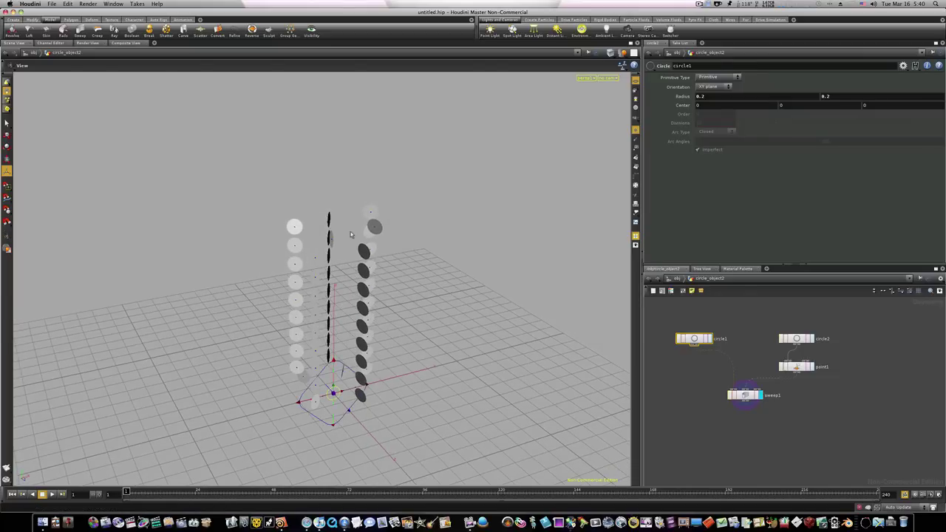
pyautogui.press('Return')
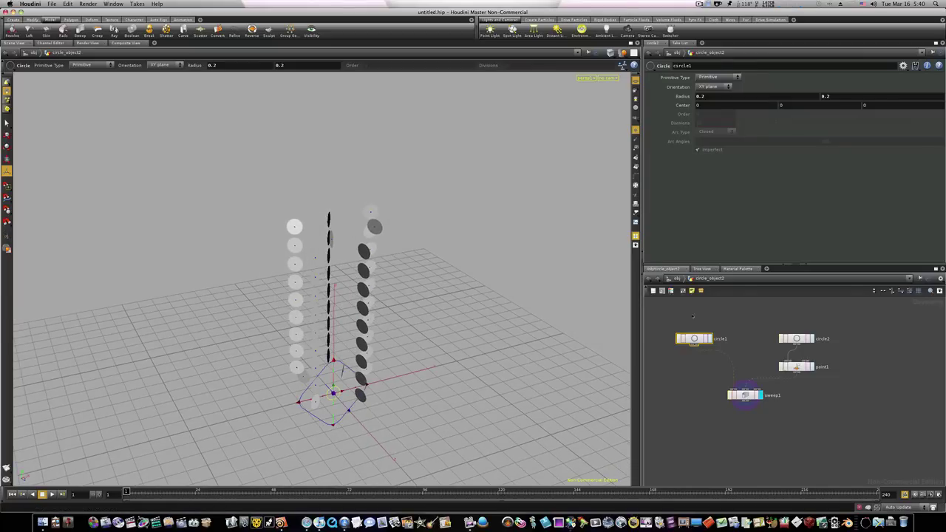
pyautogui.click(797, 339)
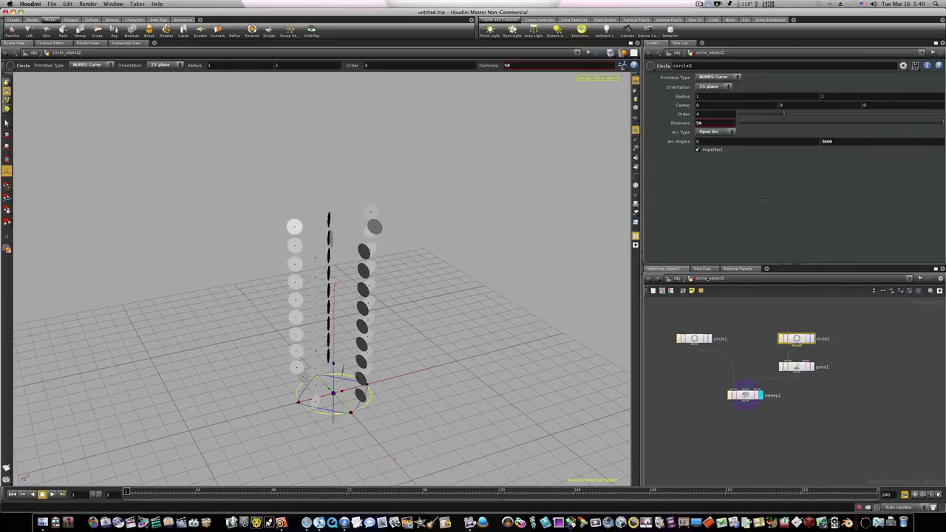
pyautogui.click(698, 339)
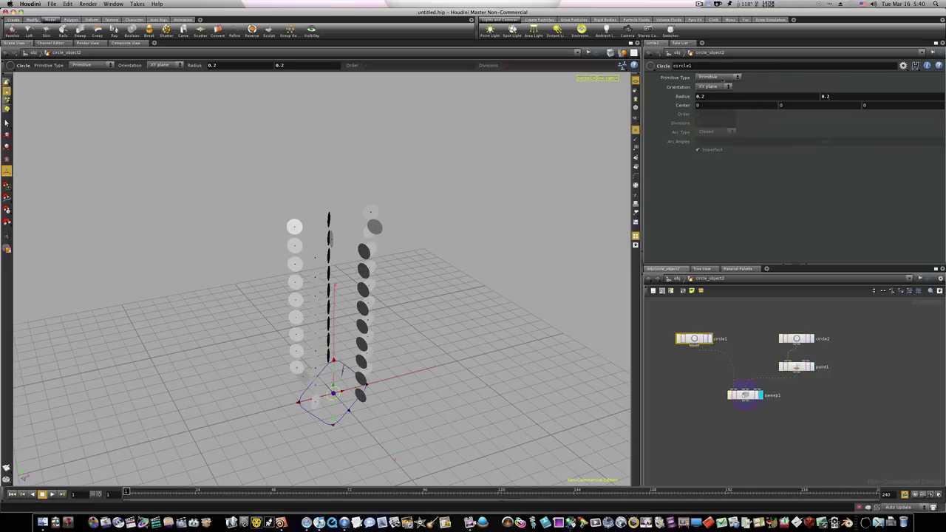
pyautogui.click(721, 78)
pyautogui.click(717, 96)
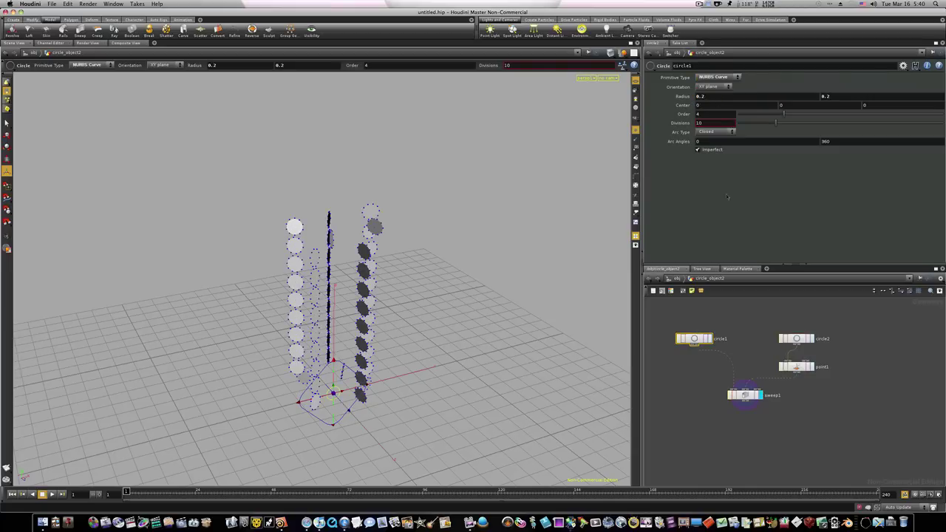
# Skin the swept cross-sections into a continuous coil surface with a Skin node below the Sweep node.
pyautogui.moveTo(746, 382)
pyautogui.mouseDown()
pyautogui.moveTo(752, 399)
pyautogui.moveTo(748, 386)
pyautogui.moveTo(739, 392)
pyautogui.mouseUp()
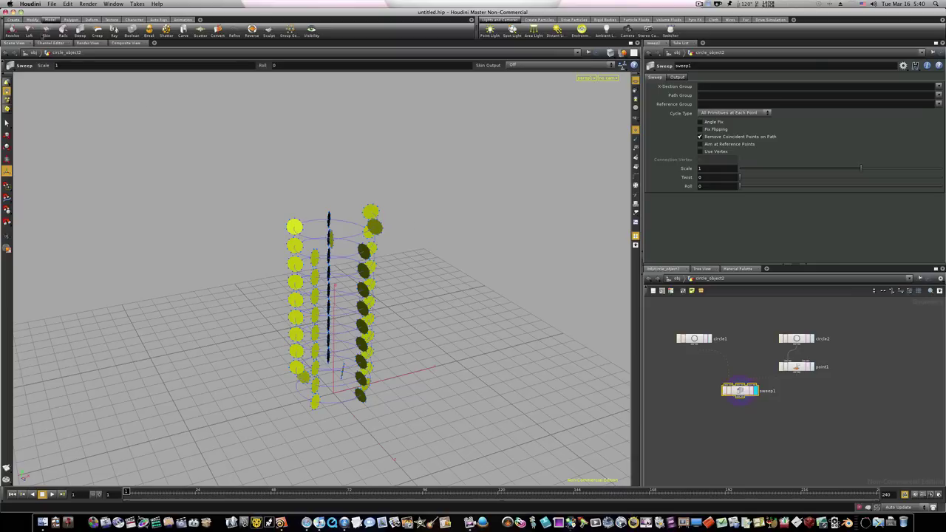
pyautogui.click(46, 31)
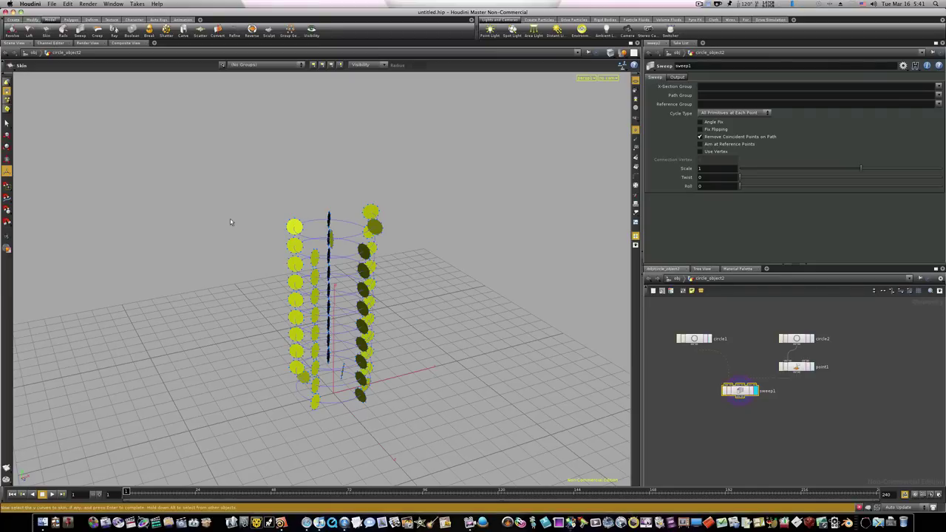
pyautogui.press('Return')
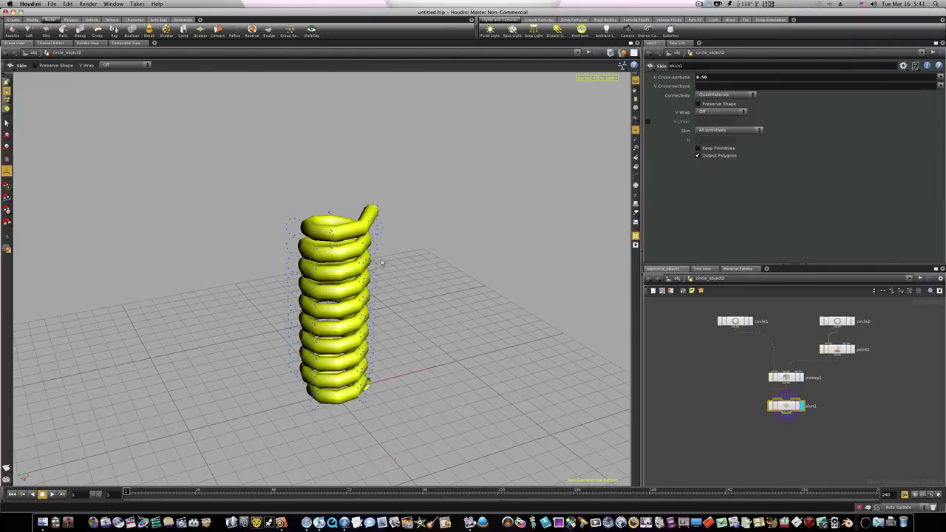
# Enable Preserve Shape on the Skin node so the coil surface follows its cross-sections.
pyautogui.press('Escape')
pyautogui.moveTo(388, 262); pyautogui.dragTo(353, 252)
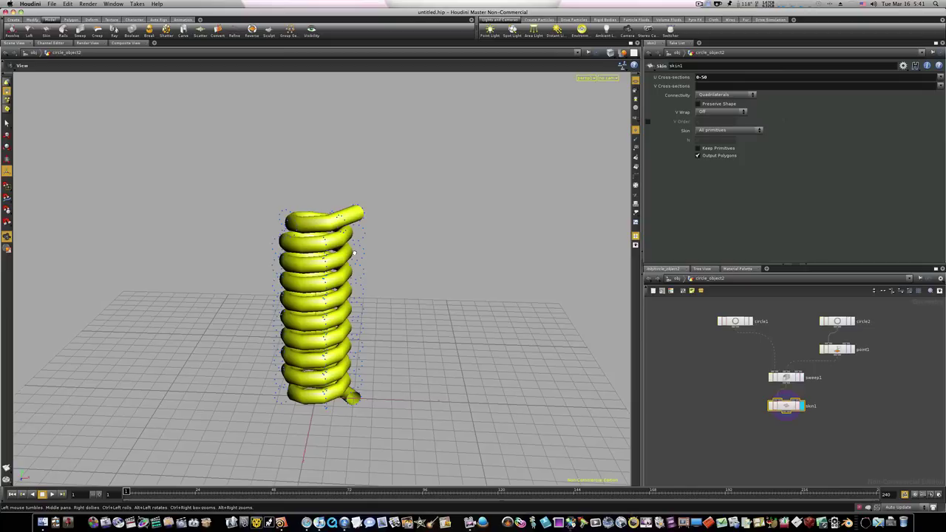
pyautogui.press('Return')
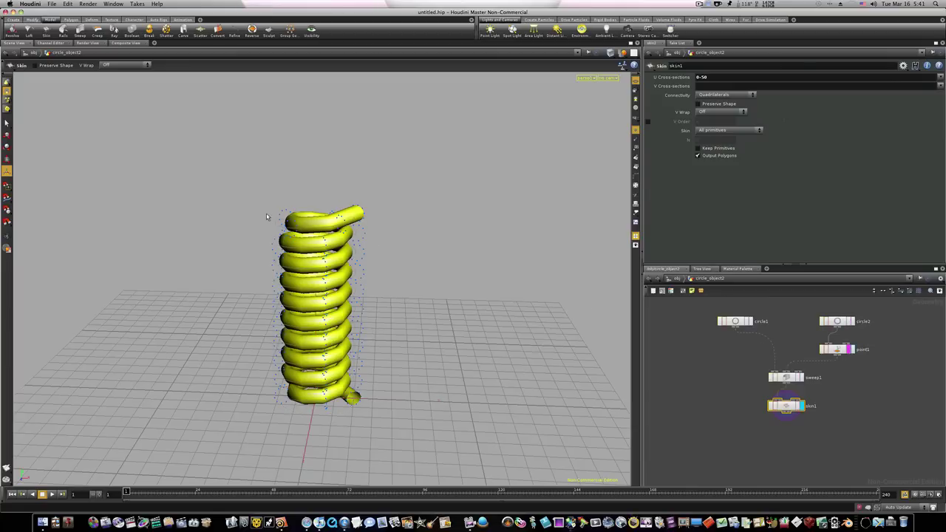
pyautogui.press('Escape')
pyautogui.moveTo(274, 220); pyautogui.dragTo(340, 270)
pyautogui.moveTo(340, 270); pyautogui.dragTo(449, 257, button='right')
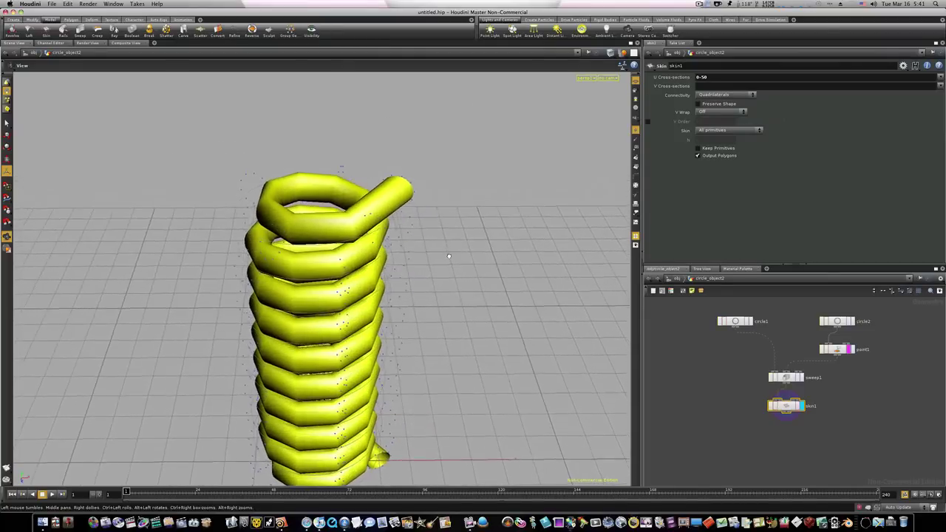
pyautogui.moveTo(449, 257); pyautogui.dragTo(437, 226)
pyautogui.press('Return')
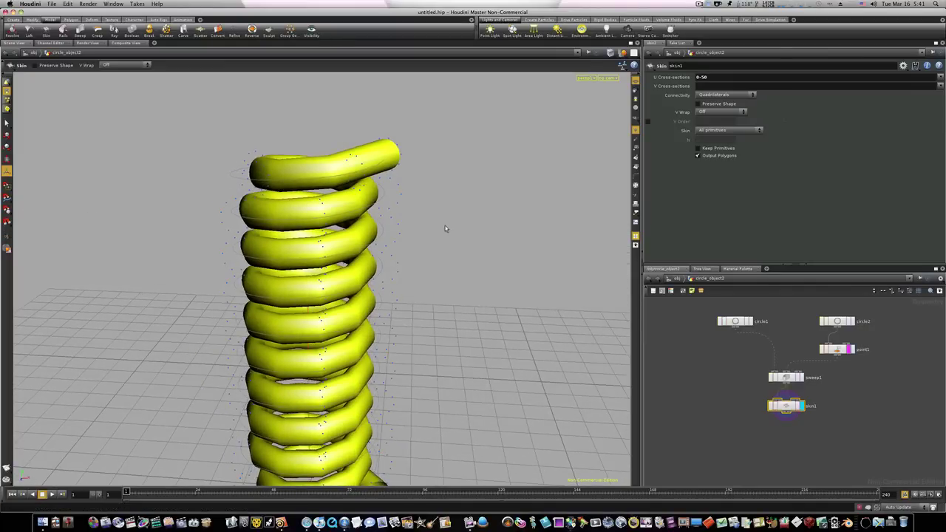
pyautogui.click(698, 103)
# Return to the object level and deselect the spring object.
pyautogui.press('Escape')
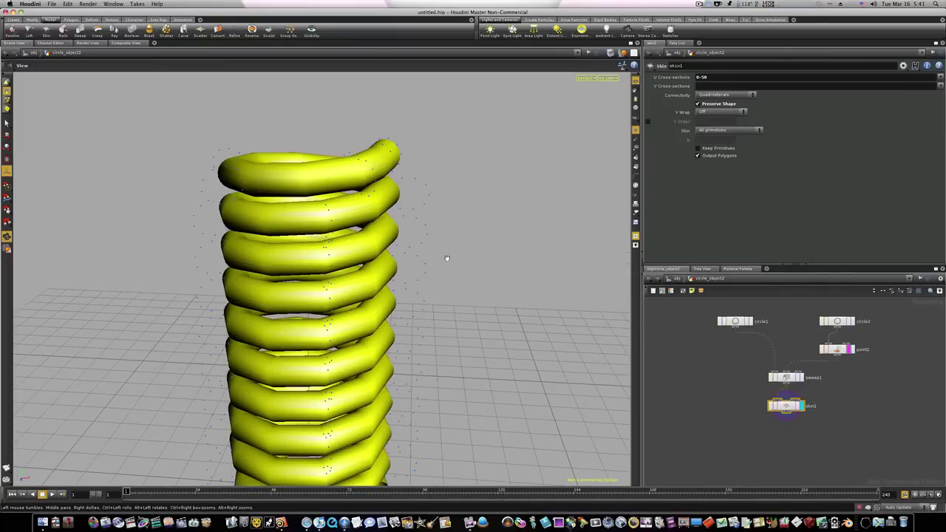
pyautogui.moveTo(443, 258); pyautogui.dragTo(287, 269, button='right')
pyautogui.moveTo(484, 282); pyautogui.dragTo(360, 281)
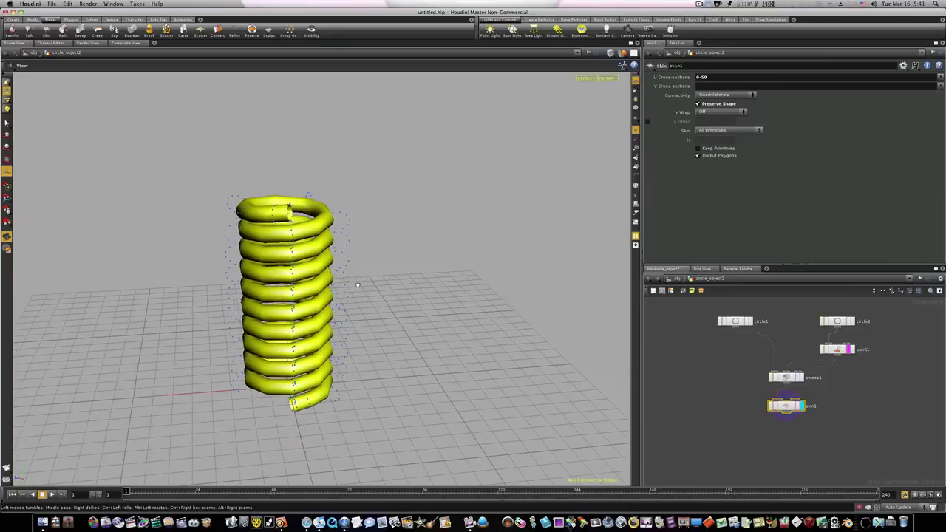
pyautogui.press('Return')
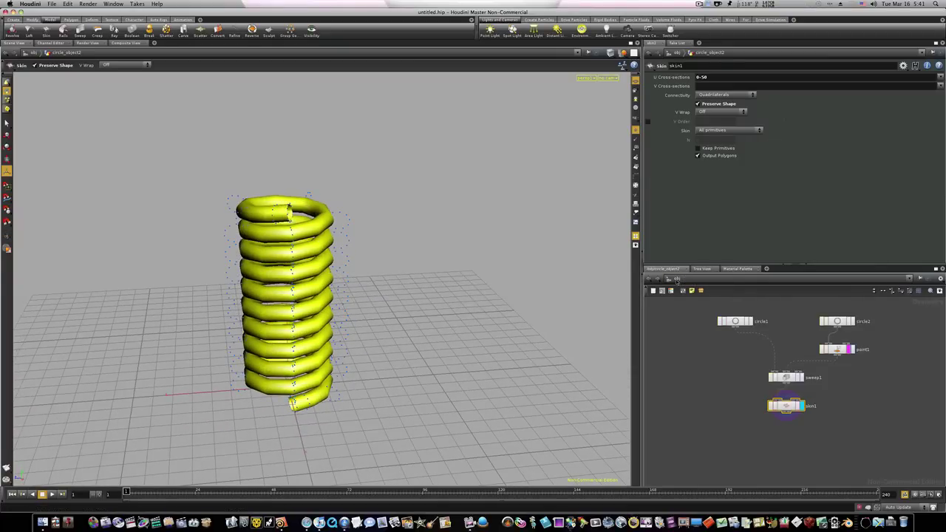
pyautogui.click(677, 278)
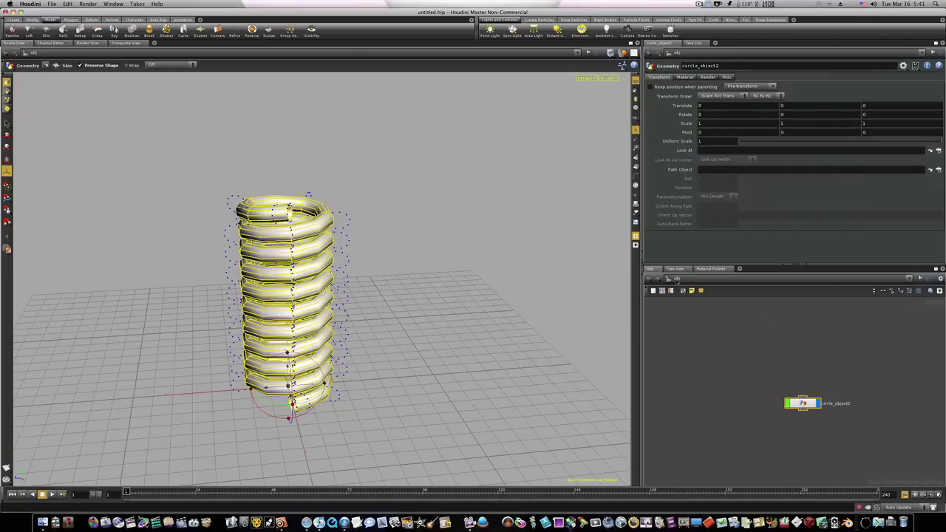
pyautogui.click(374, 238)
# Examine the skinned spring's shape from several angles and distances.
pyautogui.press('Escape')
pyautogui.moveTo(372, 251); pyautogui.dragTo(442, 216)
pyautogui.moveTo(217, 312); pyautogui.dragTo(342, 309, button='right')
pyautogui.moveTo(342, 309); pyautogui.dragTo(384, 290)
pyautogui.moveTo(384, 289); pyautogui.dragTo(346, 287, button='right')
pyautogui.moveTo(346, 287); pyautogui.dragTo(412, 289)
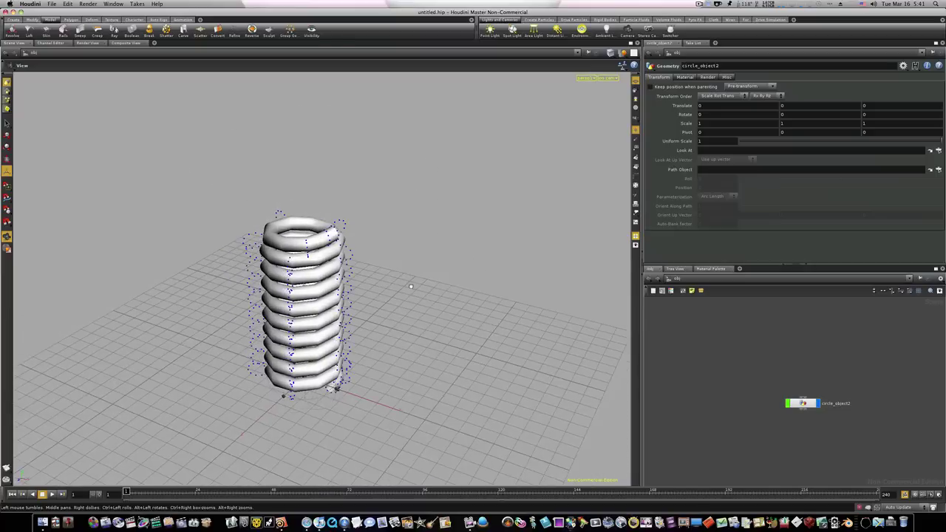
pyautogui.press('Escape')
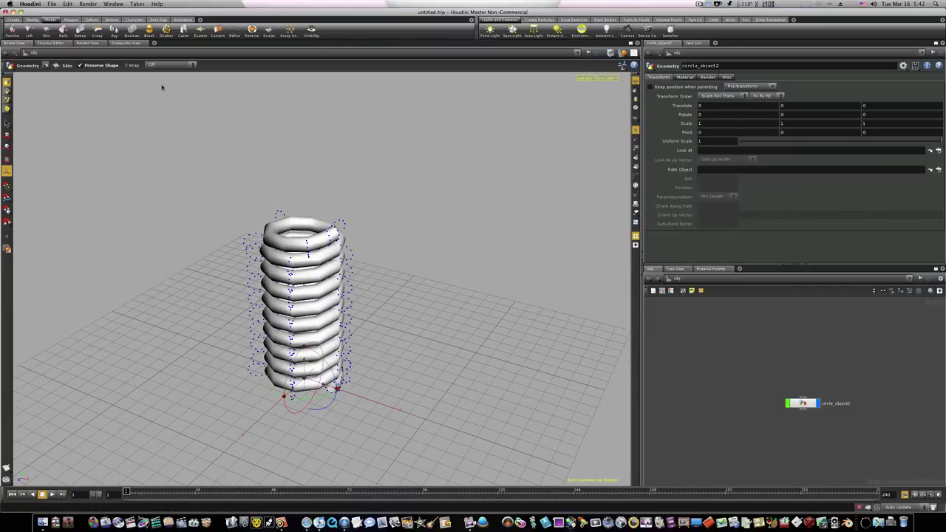